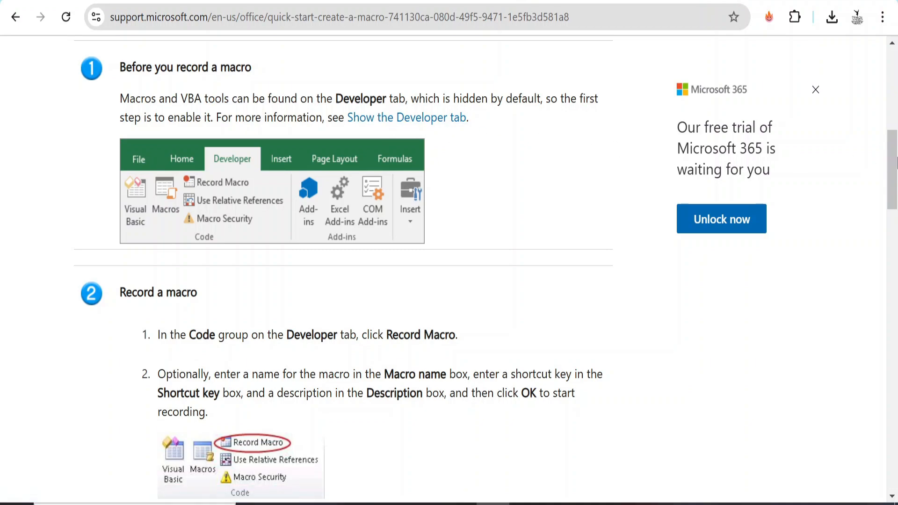
pyautogui.moveTo(896, 162); pyautogui.dragTo(895, 91)
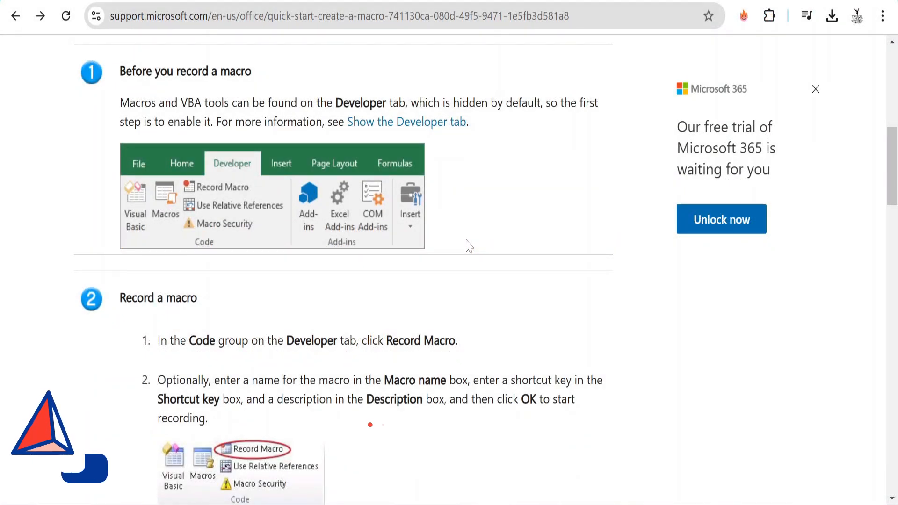
pyautogui.scroll(-2, 469, 245)
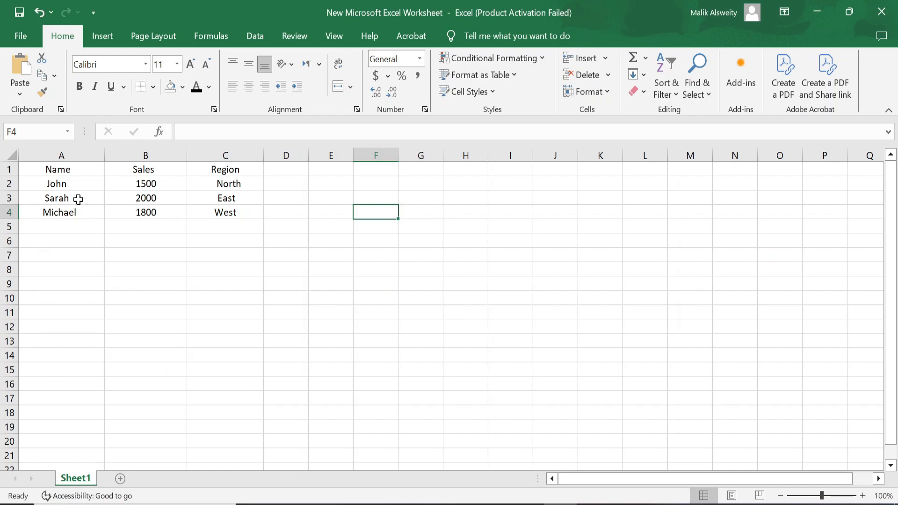
pyautogui.moveTo(77, 174); pyautogui.dragTo(219, 214)
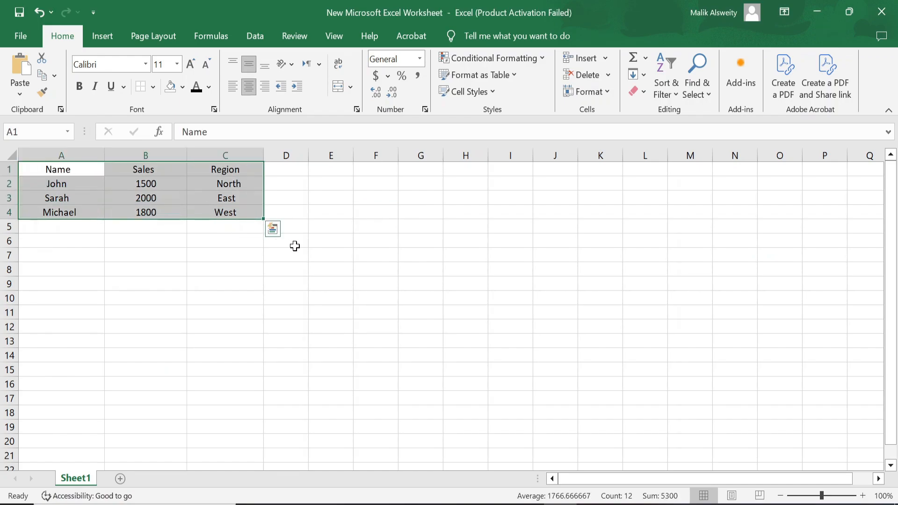
pyautogui.click(307, 201)
pyautogui.click(66, 168)
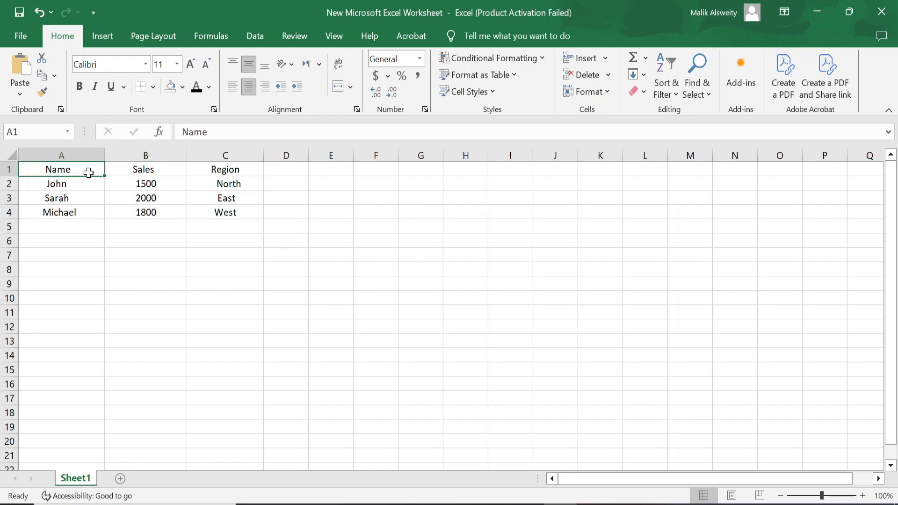
pyautogui.click(138, 173)
pyautogui.click(235, 175)
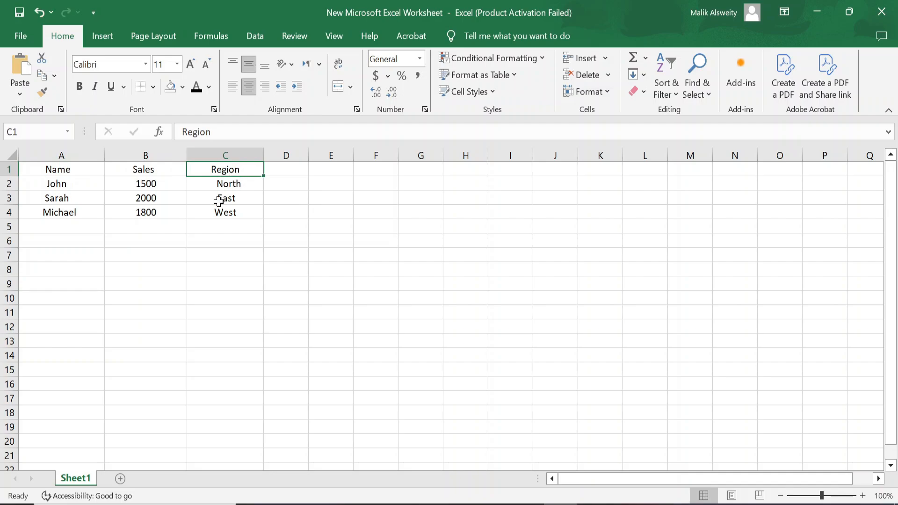
# Format the header row A1:C1 in bold with a blue fill and white text
pyautogui.moveTo(52, 168); pyautogui.dragTo(225, 169)
pyautogui.click(79, 87)
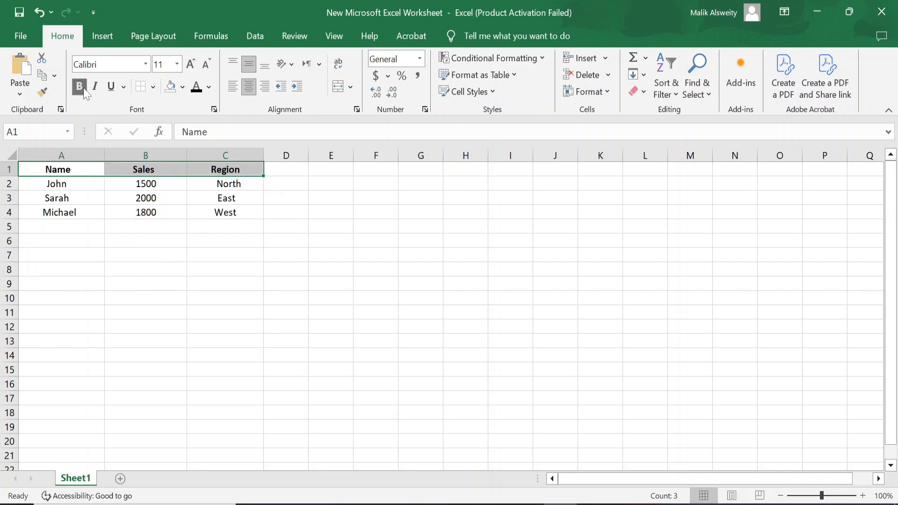
pyautogui.click(182, 87)
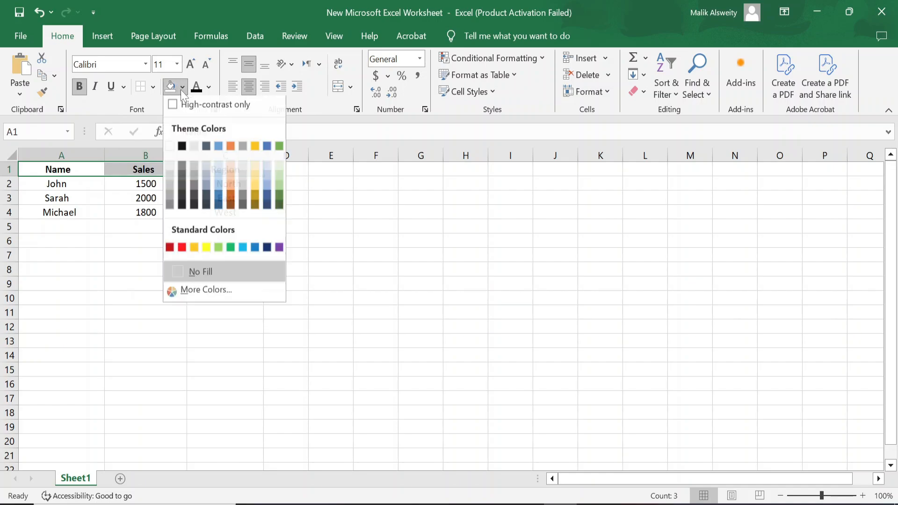
pyautogui.click(218, 198)
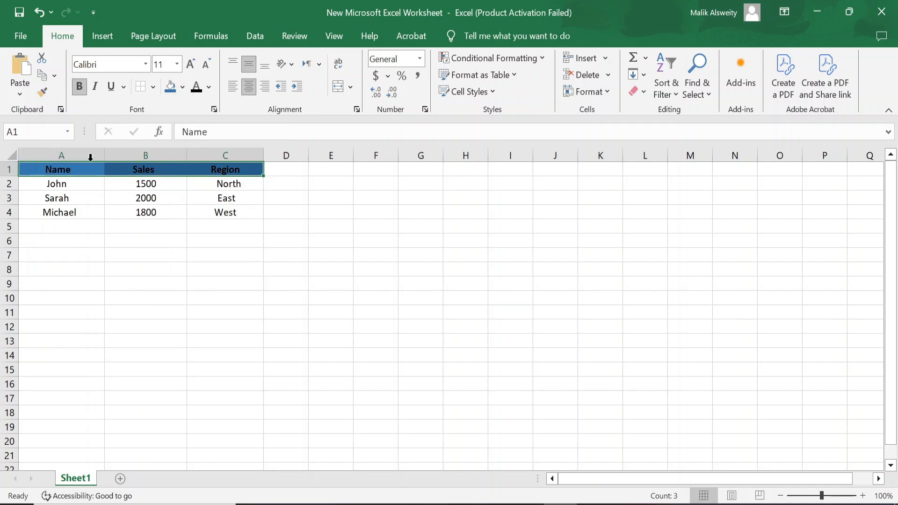
pyautogui.click(209, 87)
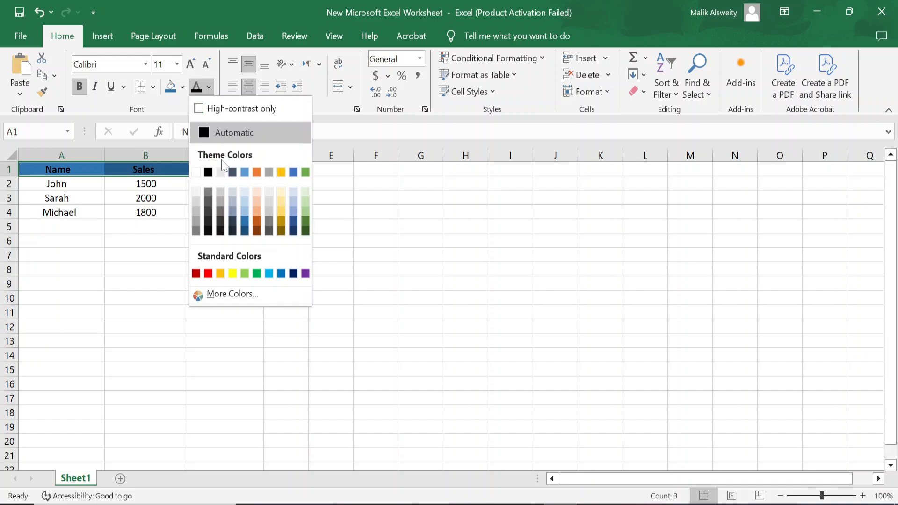
pyautogui.click(195, 175)
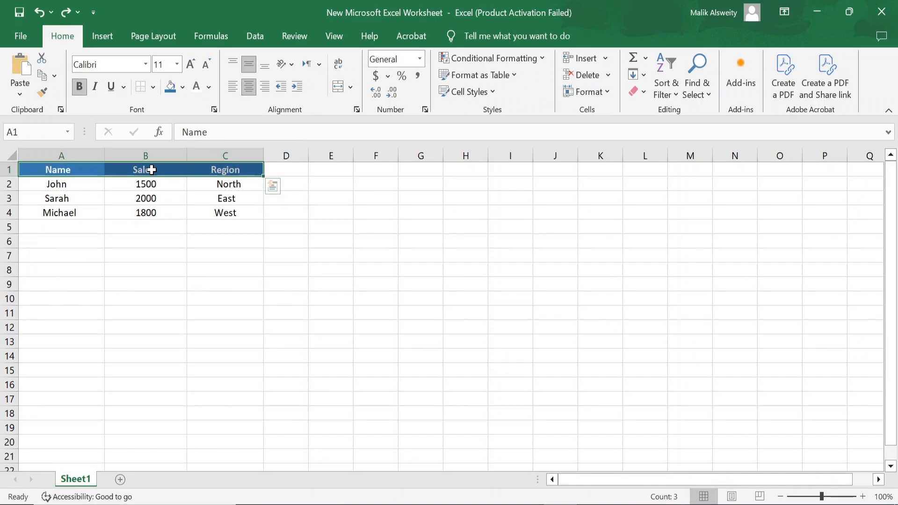
# Apply the Currency number format to the Sales column, cells B1:B4
pyautogui.moveTo(151, 170); pyautogui.dragTo(150, 213)
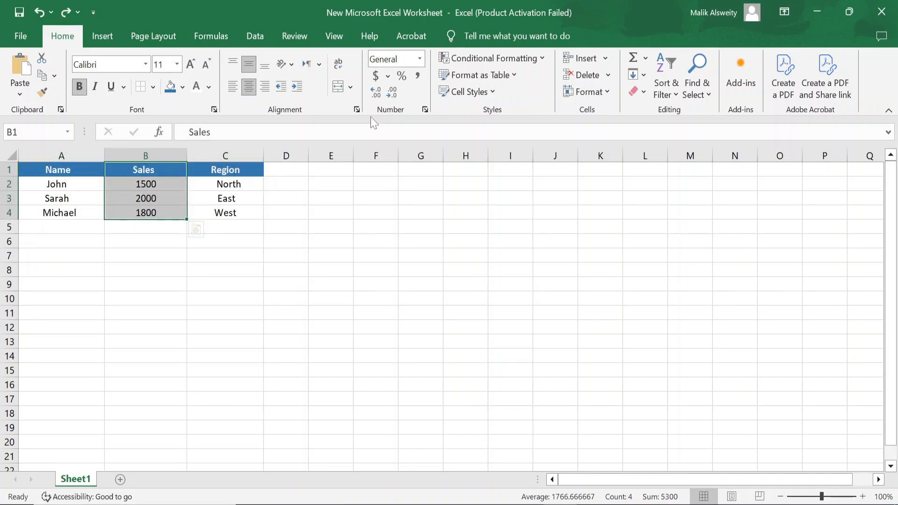
pyautogui.click(419, 59)
pyautogui.click(418, 151)
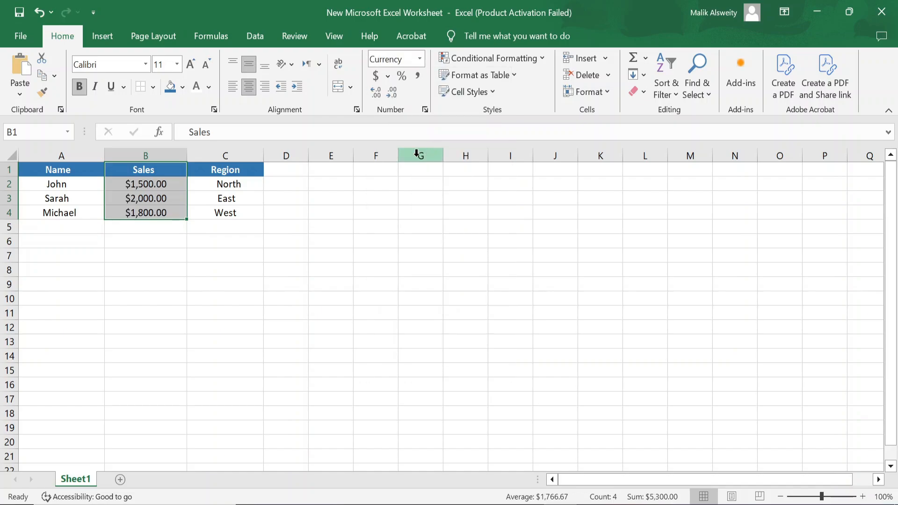
# Increase the font size of the table A1:C4 to 12 and apply all borders to it
pyautogui.moveTo(58, 177); pyautogui.dragTo(234, 213)
pyautogui.click(191, 65)
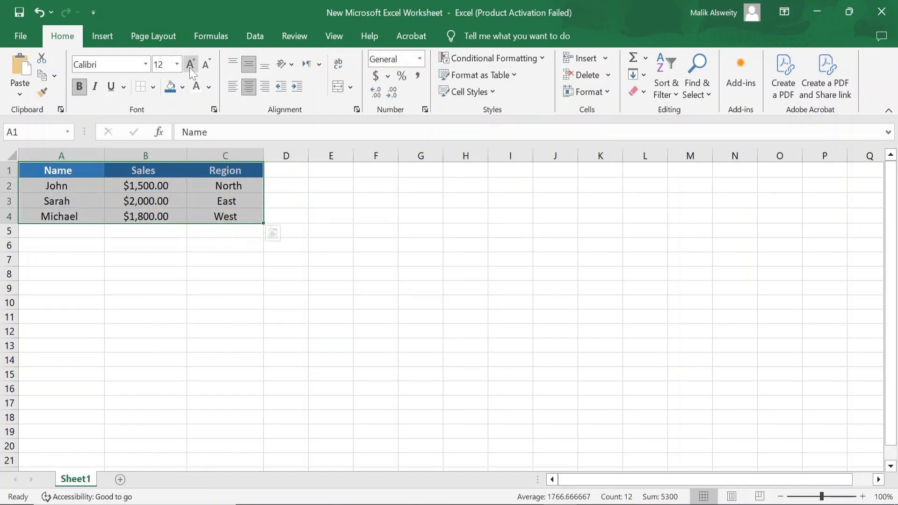
pyautogui.click(153, 87)
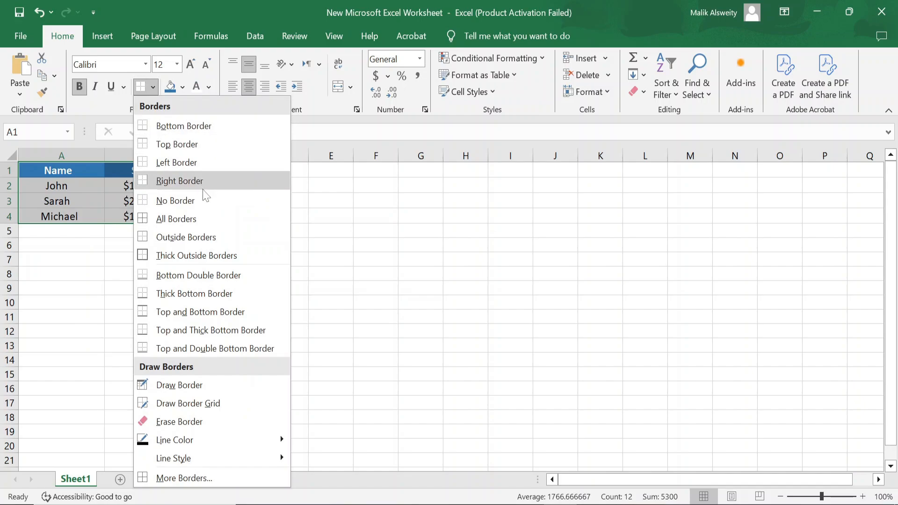
pyautogui.click(195, 218)
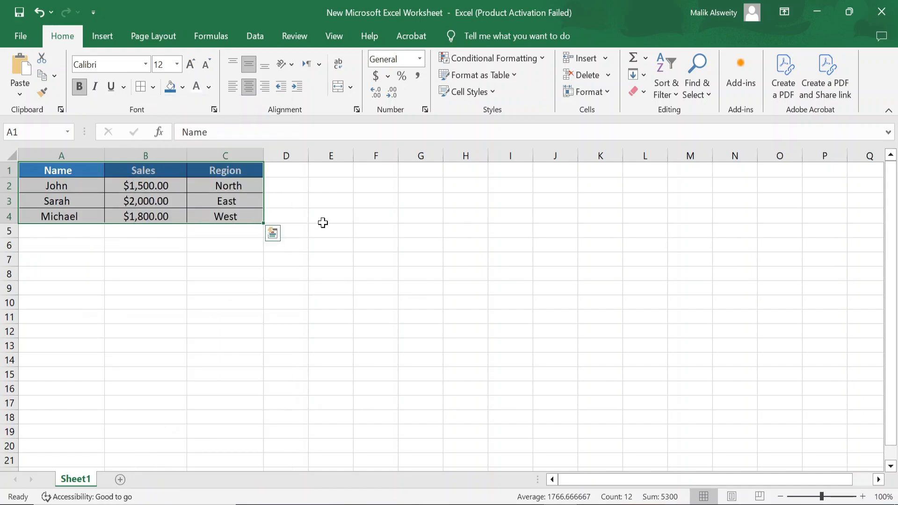
pyautogui.click(322, 220)
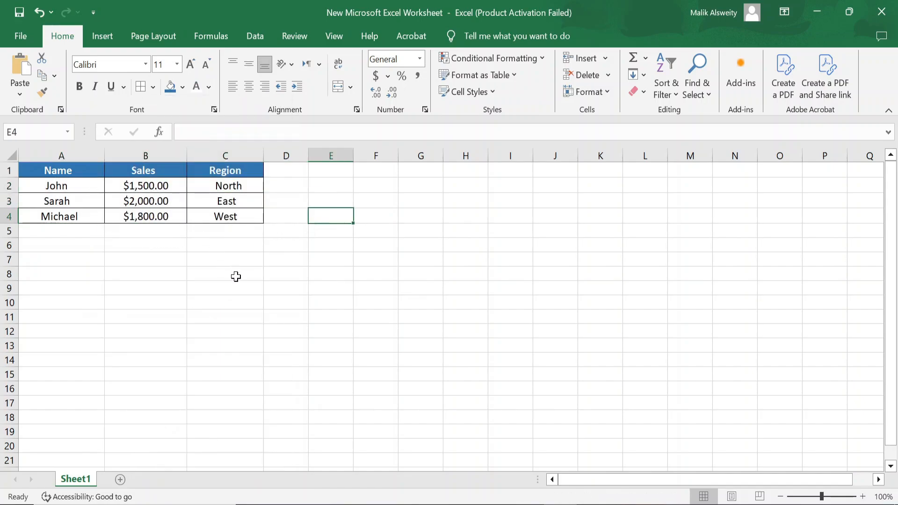
# Enable the Developer tab in the ribbon customization options
pyautogui.click(20, 36)
pyautogui.click(47, 429)
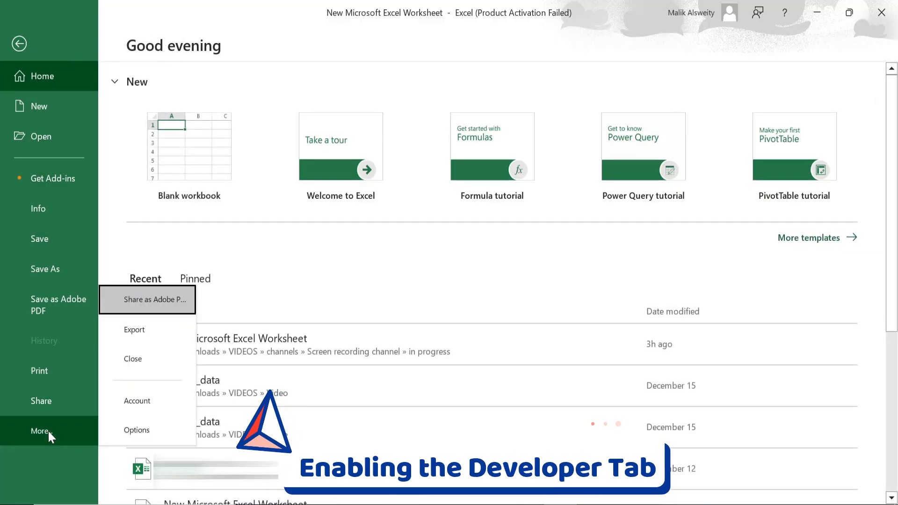
pyautogui.click(148, 428)
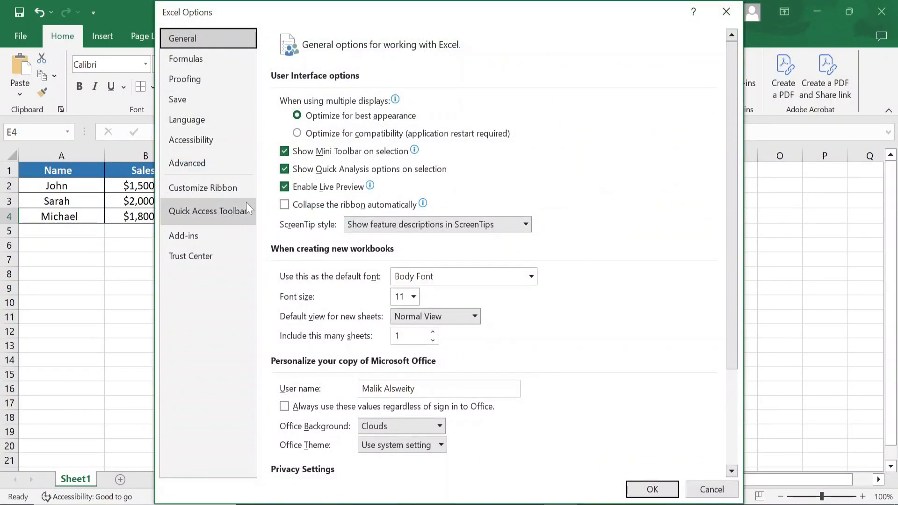
pyautogui.click(214, 190)
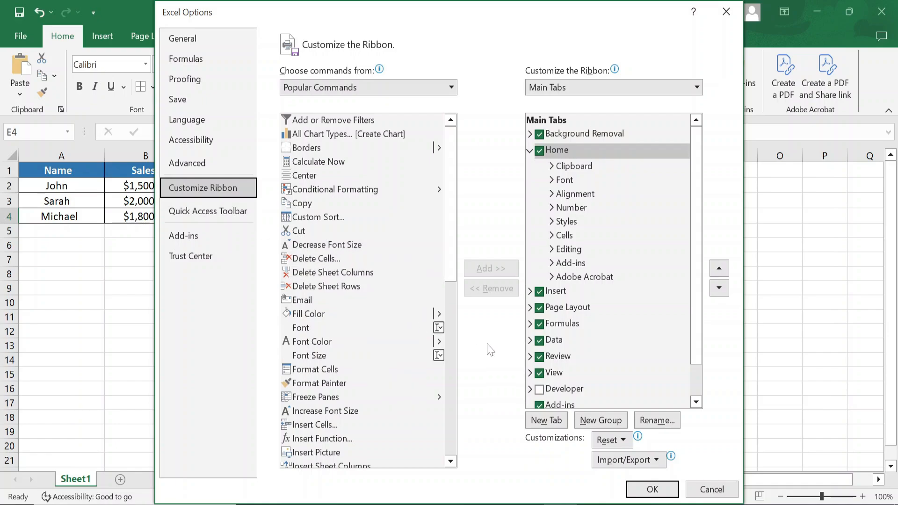
pyautogui.scroll(-1, 577, 299)
pyautogui.click(540, 353)
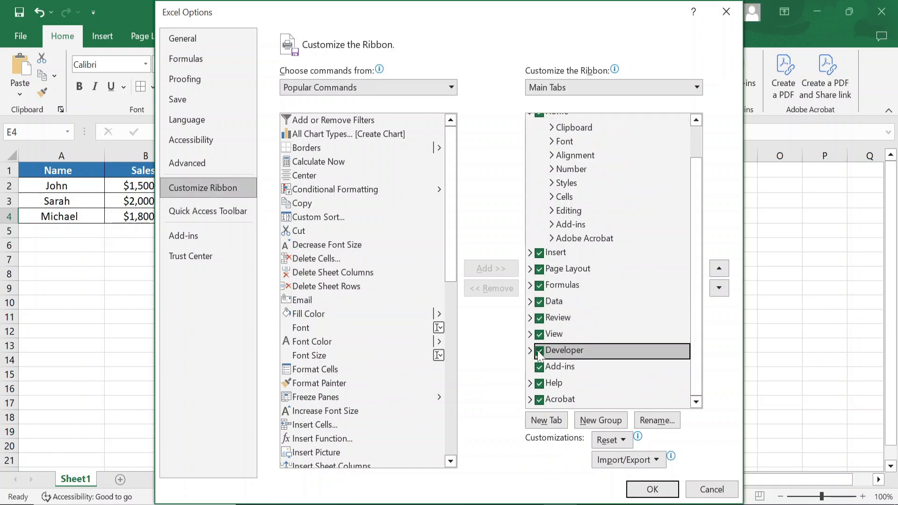
pyautogui.click(648, 489)
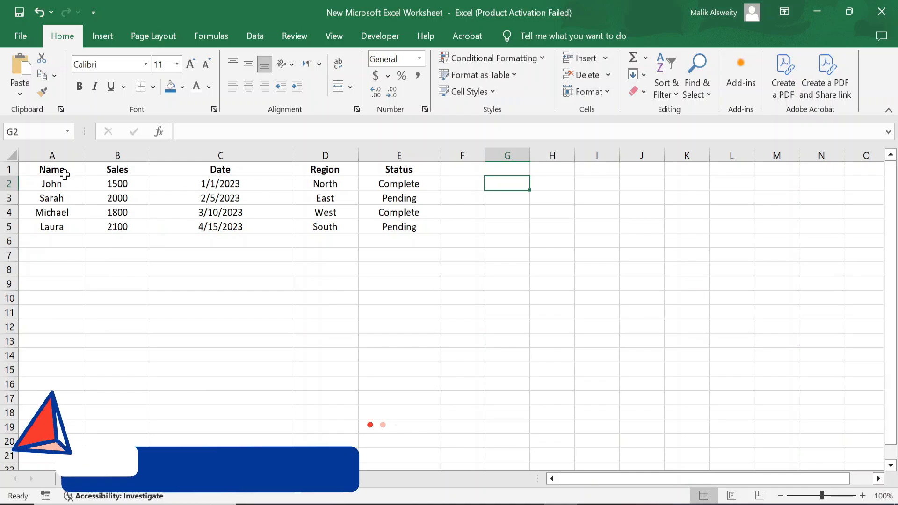
# Start recording a macro named FormatData with the shortcut Ctrl+Shift+F, stored in This Workbook
pyautogui.click(80, 175)
pyautogui.moveTo(81, 175); pyautogui.dragTo(400, 229)
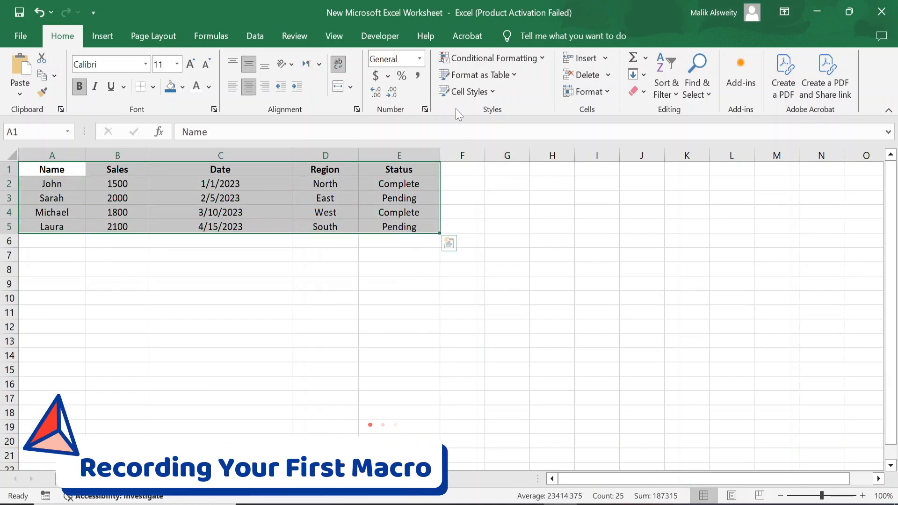
pyautogui.click(489, 192)
pyautogui.click(376, 35)
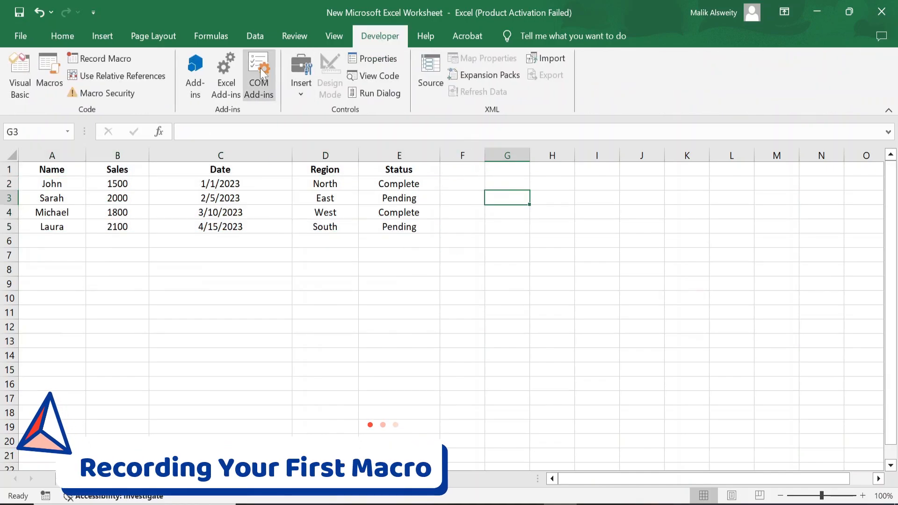
pyautogui.click(103, 57)
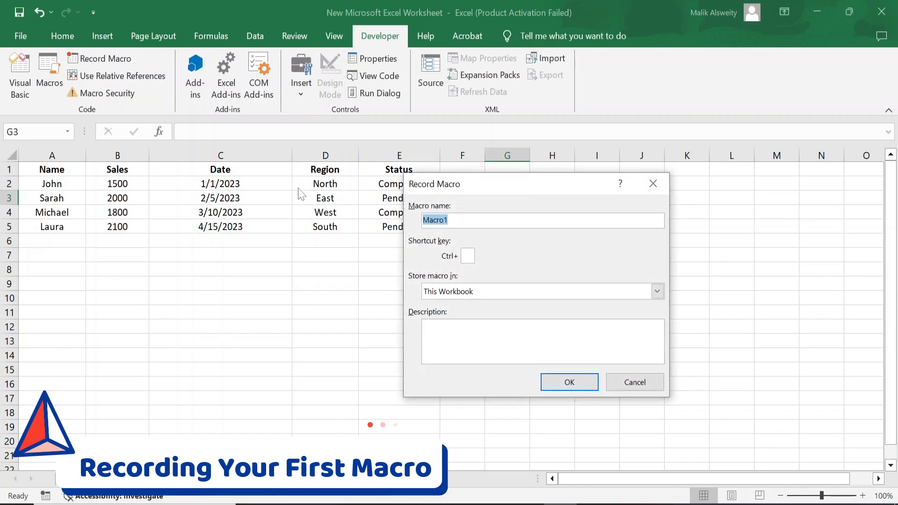
pyautogui.write('FormatData')
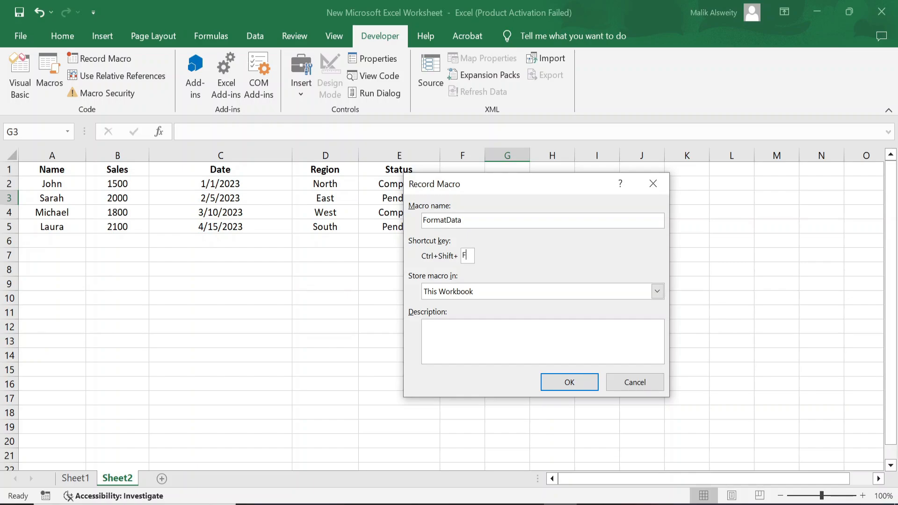
pyautogui.click(569, 381)
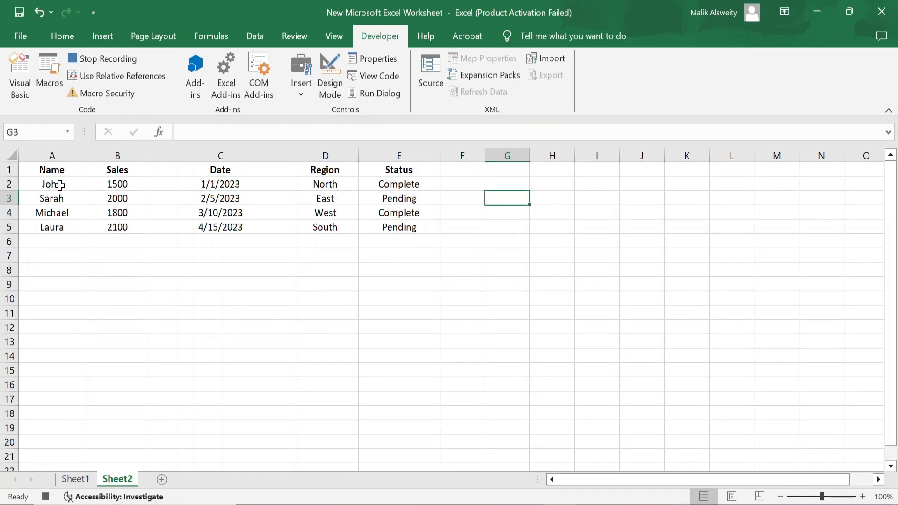
# Reapply bold to the header row A1:E1 and give it a light grey fill
pyautogui.moveTo(53, 171); pyautogui.dragTo(402, 228)
pyautogui.click(131, 256)
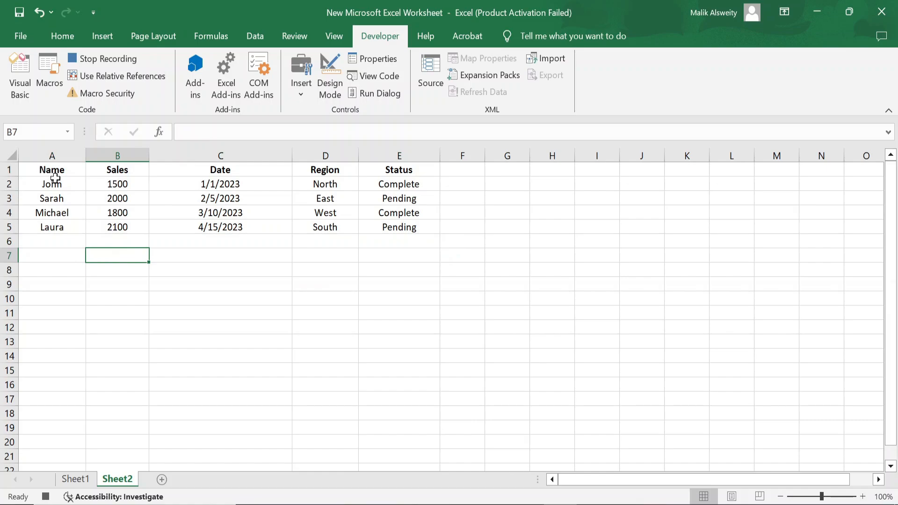
pyautogui.moveTo(59, 170); pyautogui.dragTo(432, 170)
pyautogui.click(63, 37)
pyautogui.click(79, 90)
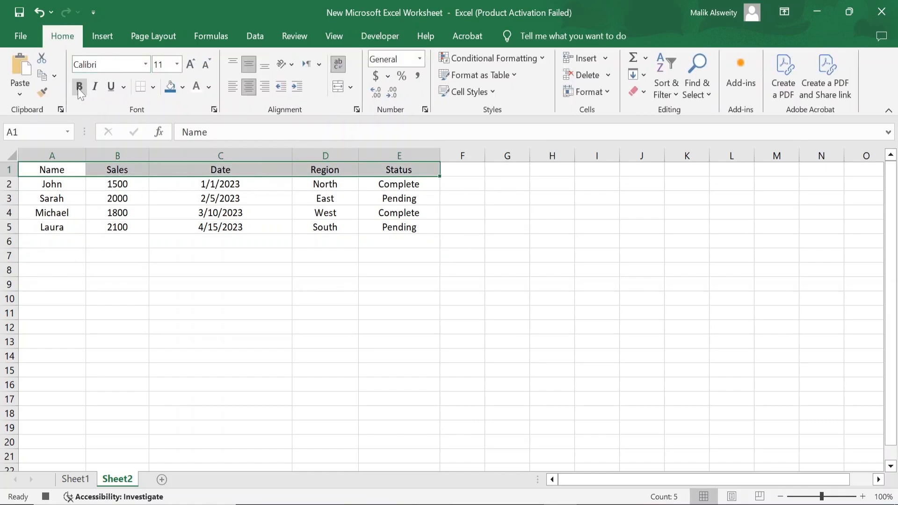
pyautogui.click(82, 89)
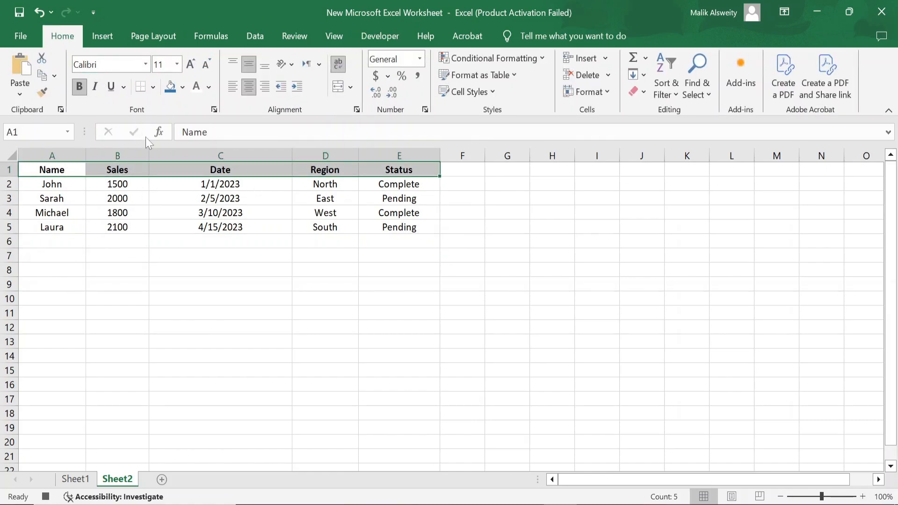
pyautogui.click(182, 89)
pyautogui.click(195, 151)
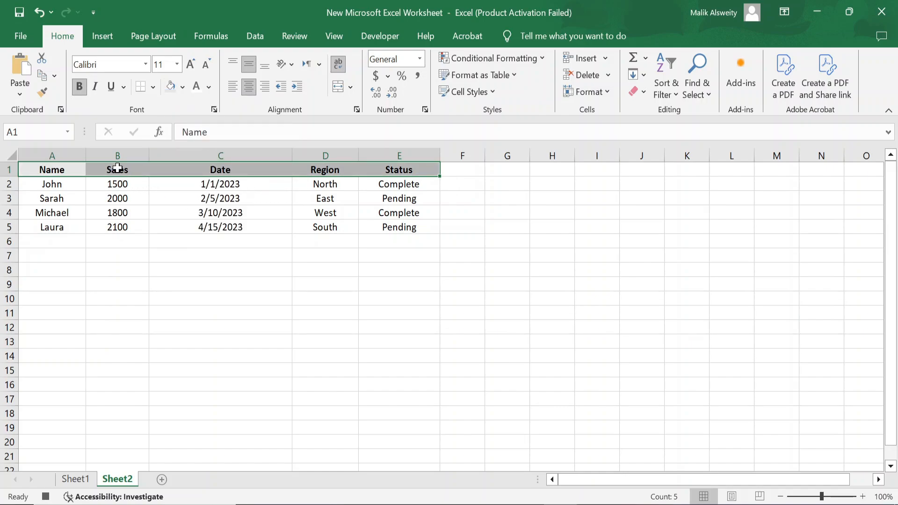
# Format the Sales column B1:B5 as Currency and the Date column C1:C5 as Long Date
pyautogui.moveTo(117, 169); pyautogui.dragTo(124, 222)
pyautogui.click(420, 59)
pyautogui.click(422, 147)
pyautogui.moveTo(230, 174); pyautogui.dragTo(236, 227)
pyautogui.click(419, 59)
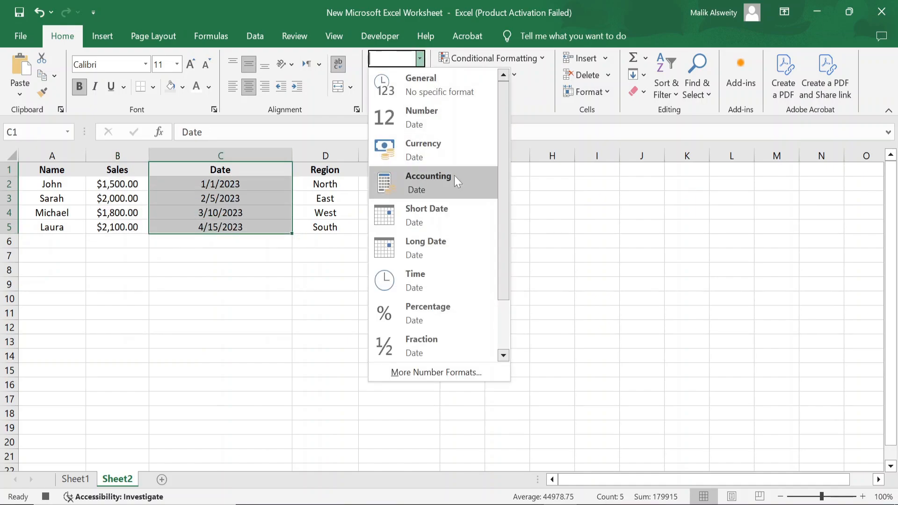
pyautogui.click(430, 247)
# Apply all borders to the table A1:E5 and stop recording the macro
pyautogui.moveTo(47, 169); pyautogui.dragTo(400, 232)
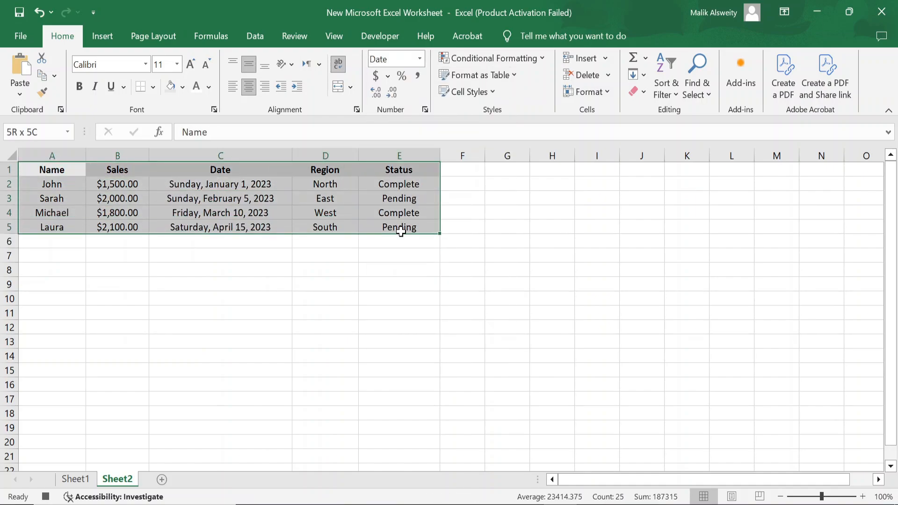
pyautogui.click(153, 87)
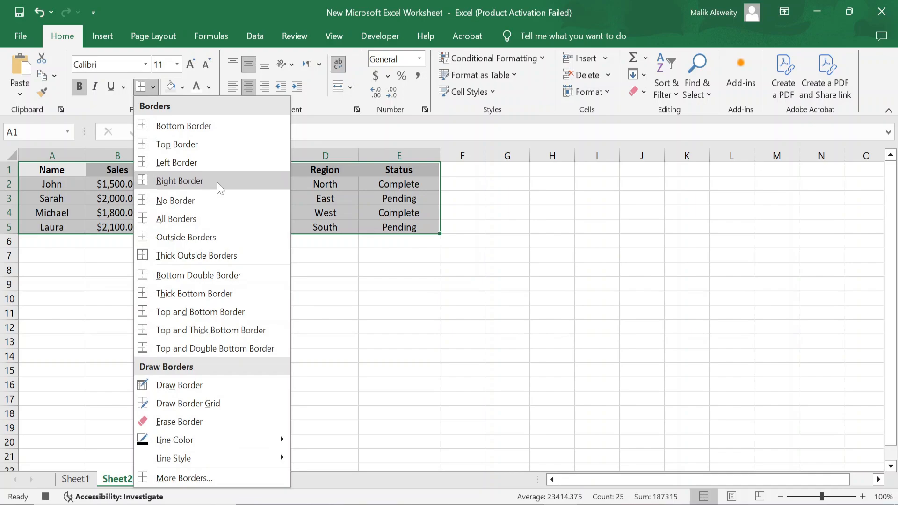
pyautogui.click(195, 220)
pyautogui.click(323, 269)
pyautogui.click(6, 6)
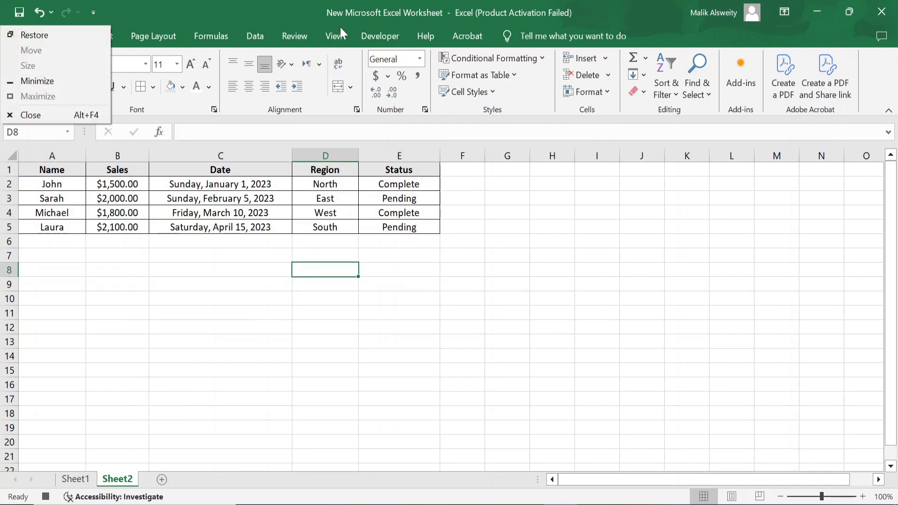
pyautogui.click(380, 36)
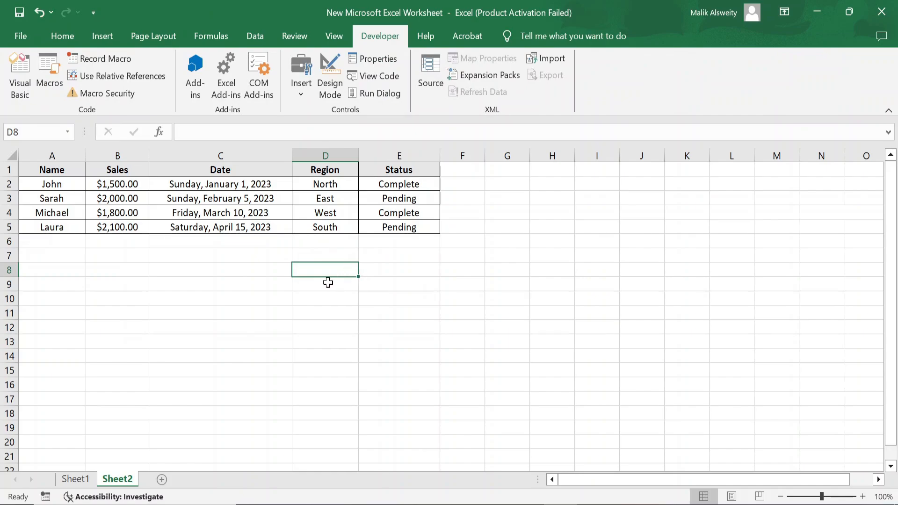
# Find FormatData in the list of recorded macros and run it on the sales table A1:E5 in Sheet3
pyautogui.click(48, 73)
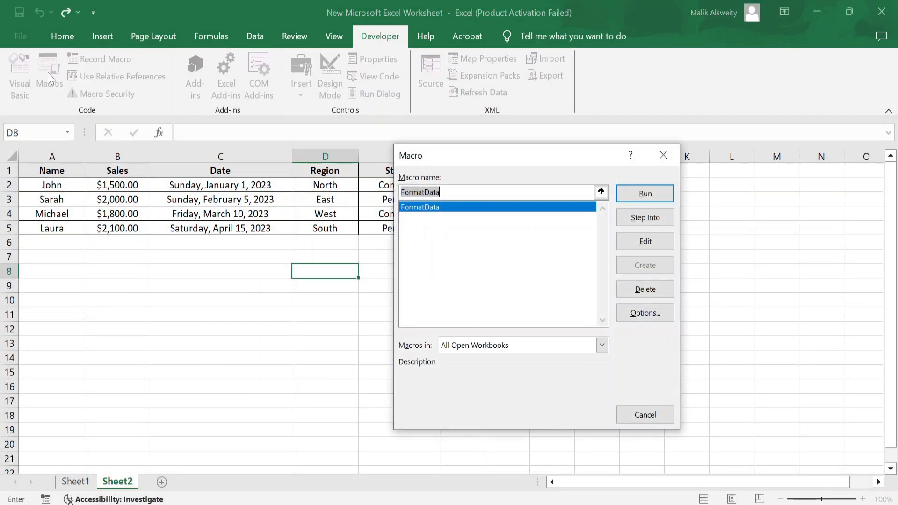
pyautogui.doubleClick(448, 208)
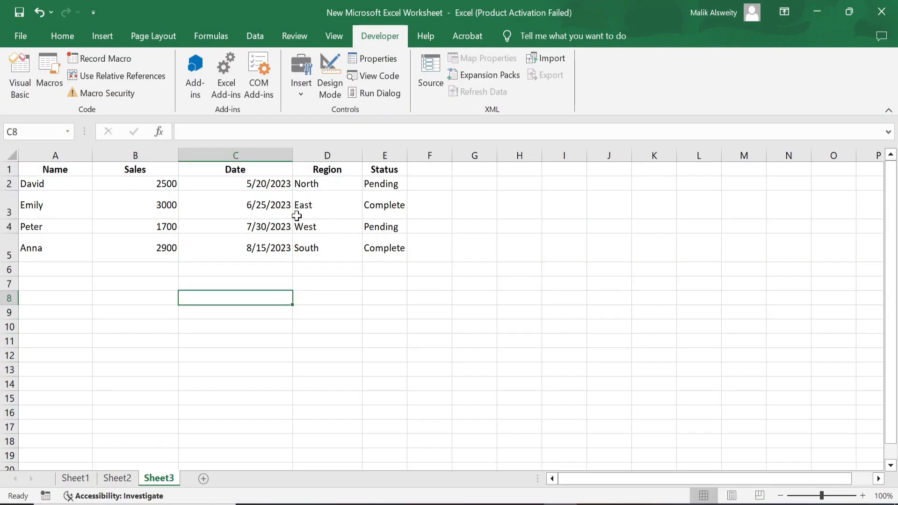
pyautogui.click(247, 280)
pyautogui.moveTo(45, 173); pyautogui.dragTo(374, 250)
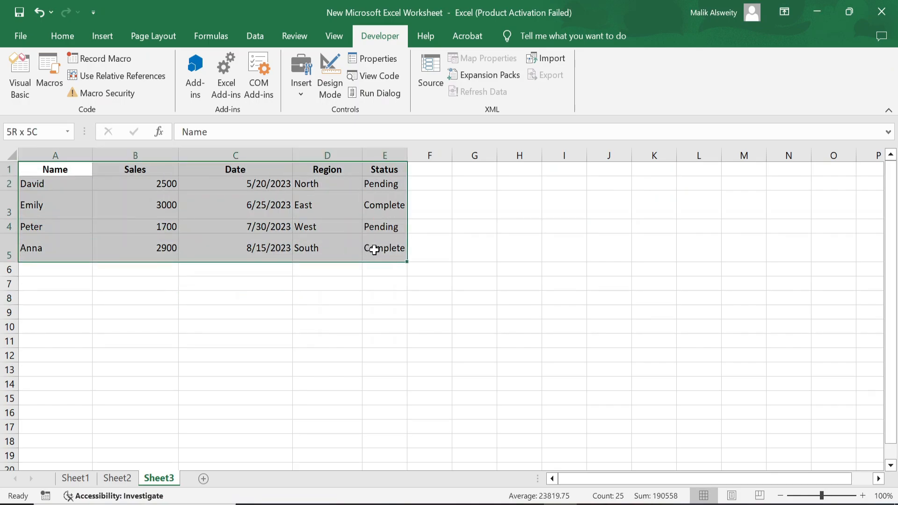
pyautogui.click(439, 246)
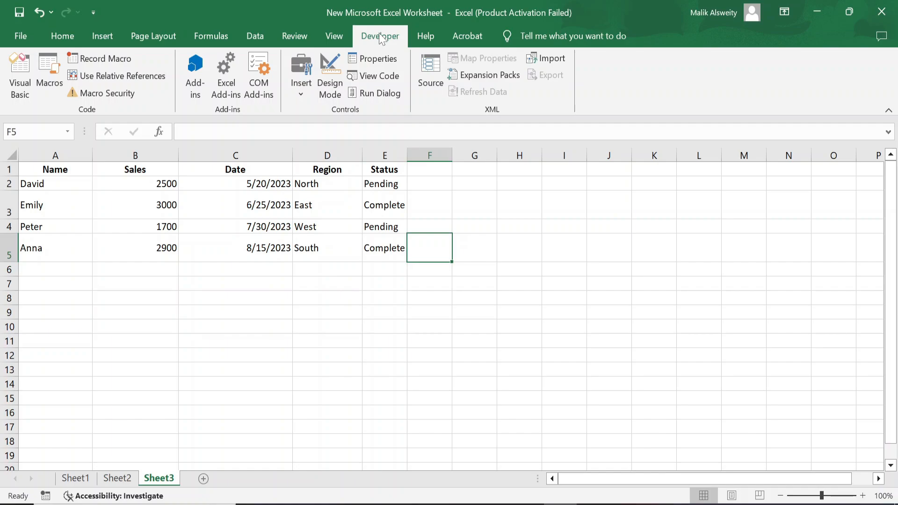
pyautogui.click(50, 66)
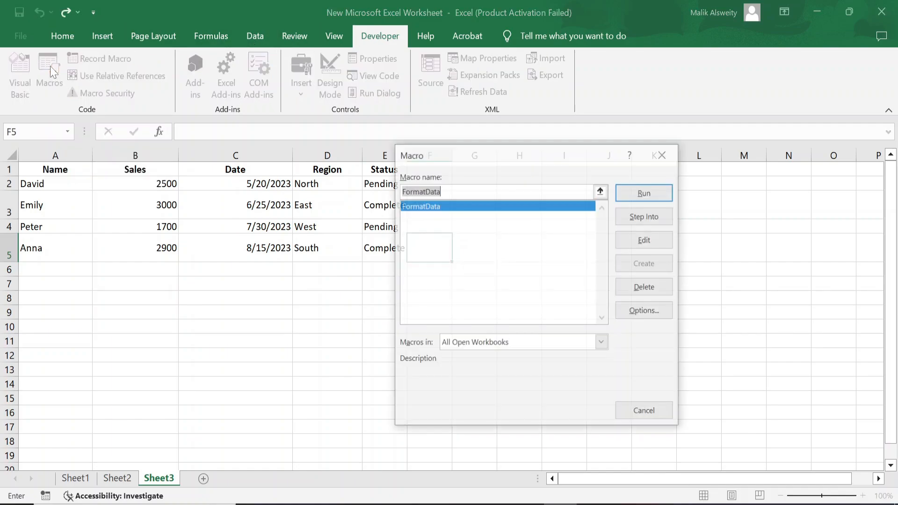
pyautogui.click(646, 193)
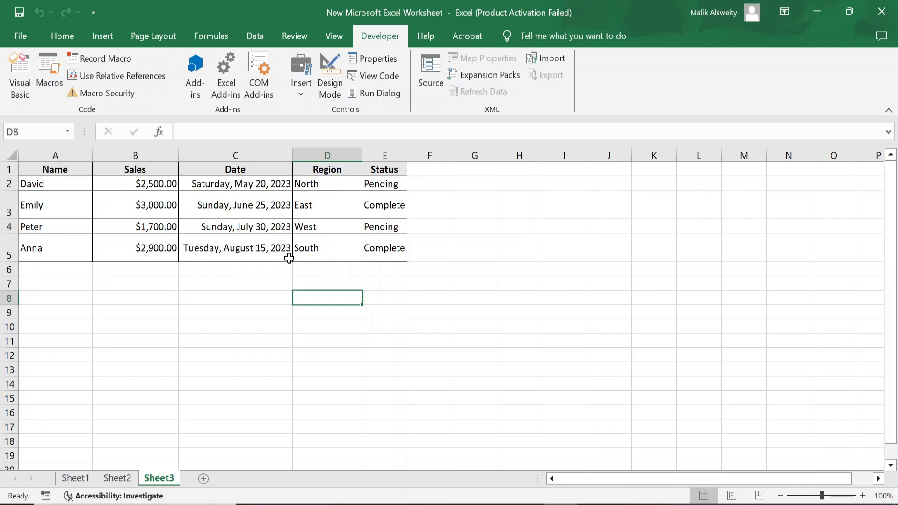
# Center the data rows A2:E5 of the Sheet3 table horizontally
pyautogui.moveTo(45, 186); pyautogui.dragTo(363, 250)
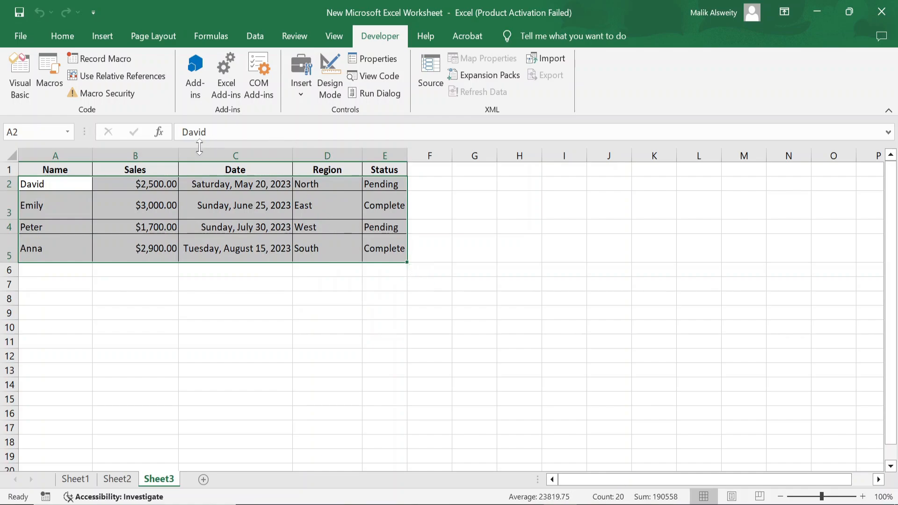
pyautogui.click(62, 36)
pyautogui.click(249, 87)
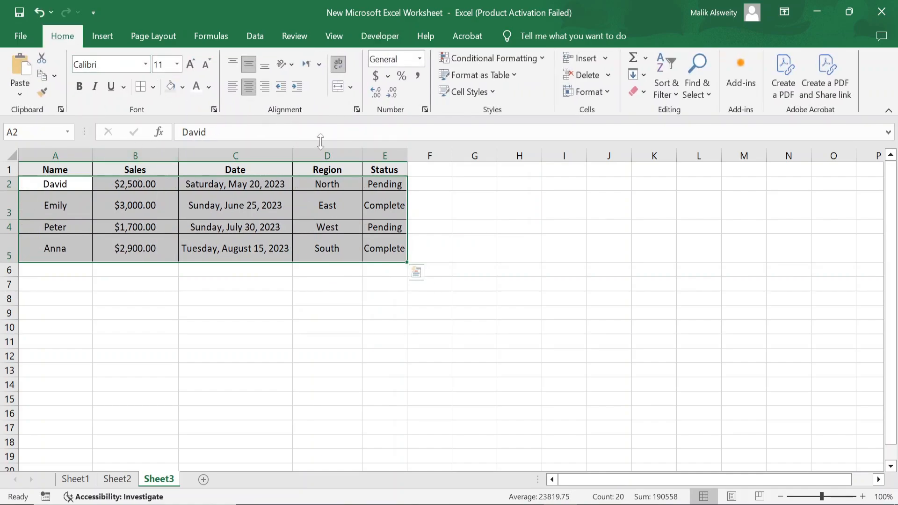
pyautogui.click(451, 309)
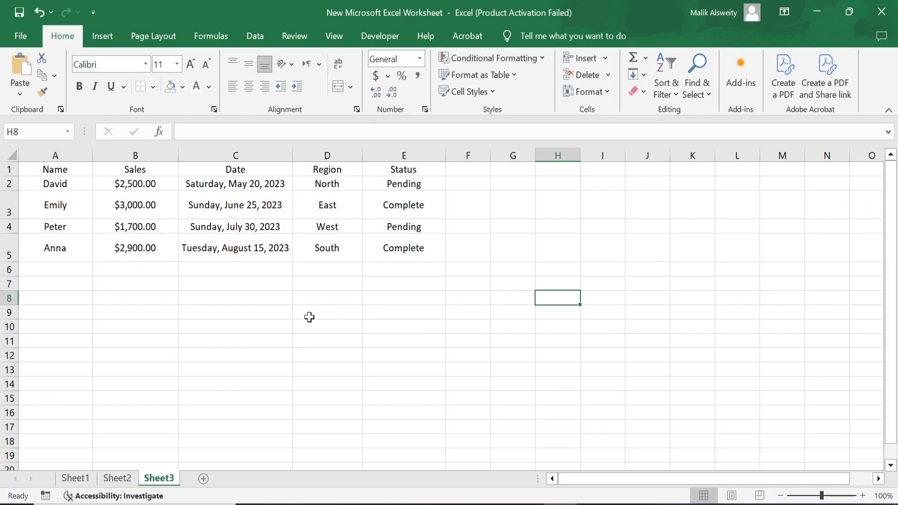
pyautogui.moveTo(40, 167); pyautogui.dragTo(408, 249)
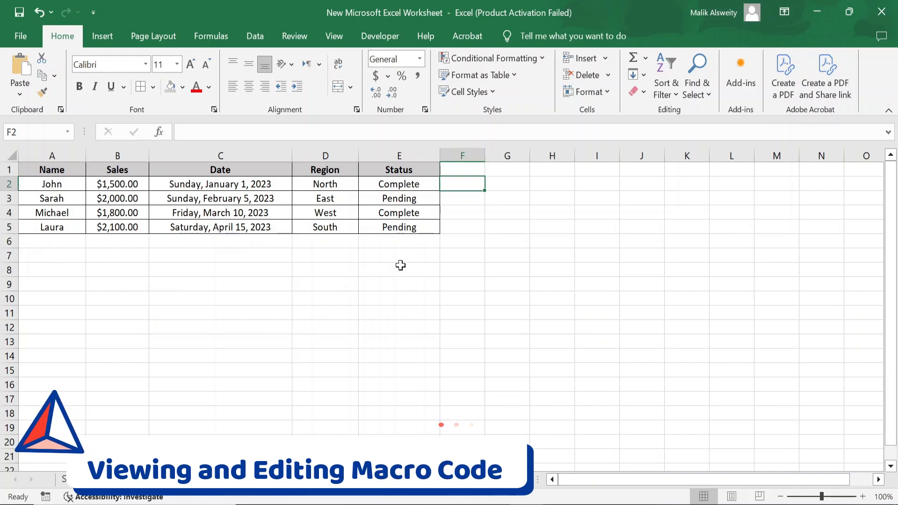
# Open the Visual Basic editor and display the code of Module1
pyautogui.click(379, 36)
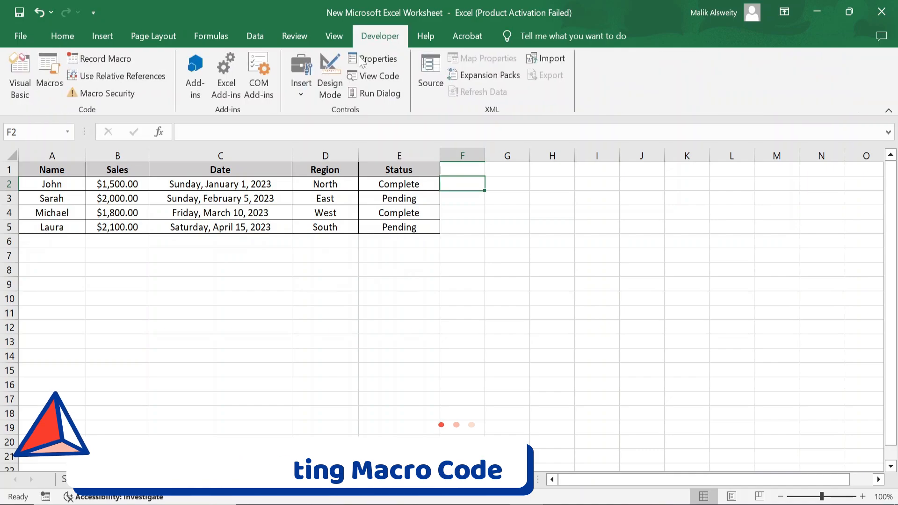
pyautogui.click(25, 78)
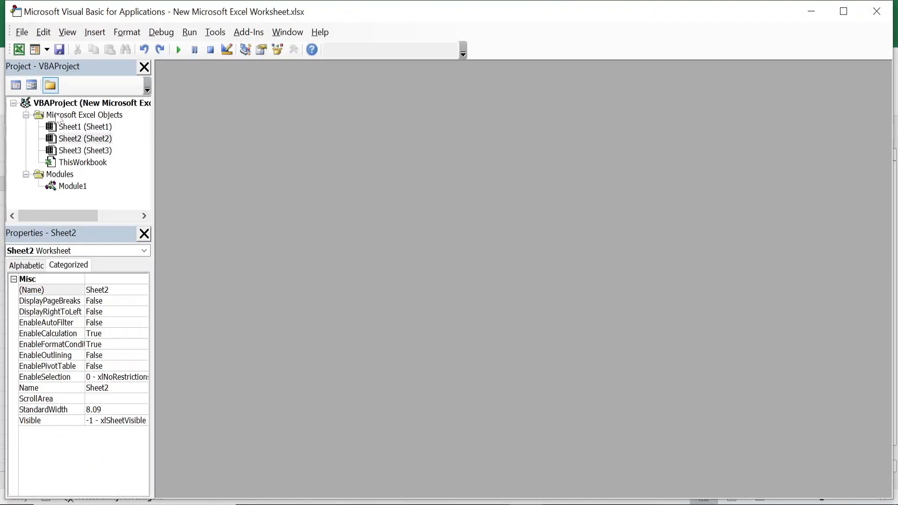
pyautogui.click(58, 177)
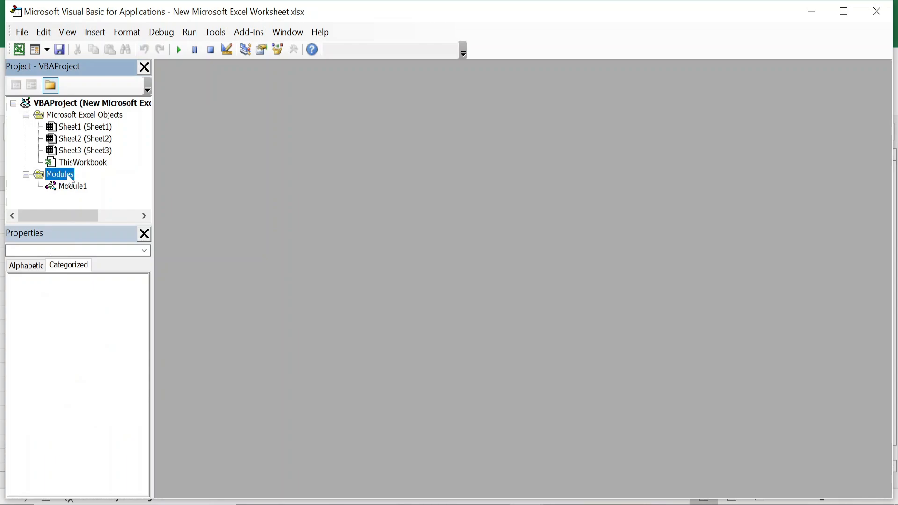
pyautogui.doubleClick(75, 187)
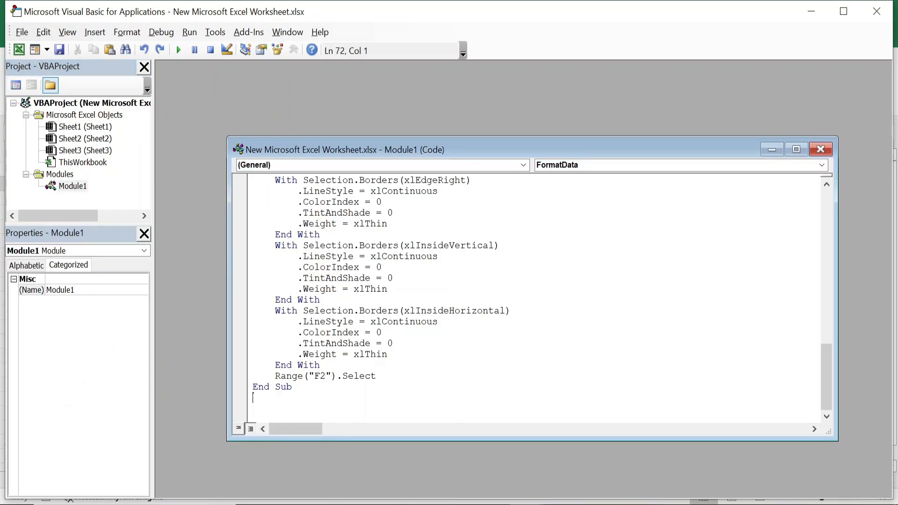
# Examine the FormatData code lines that select the header A1:E1, make it bold and set the number format of B1:B5
pyautogui.scroll(17, 528, 294)
pyautogui.moveTo(421, 256); pyautogui.dragTo(359, 257)
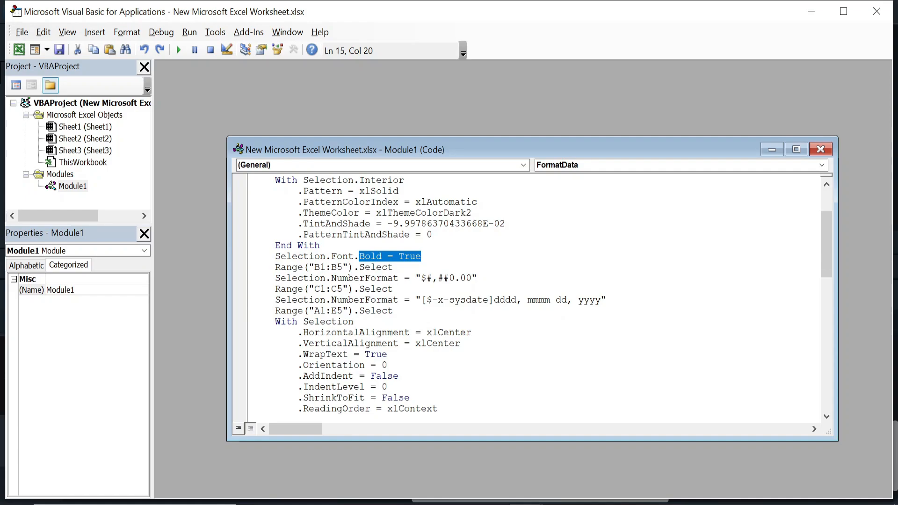
pyautogui.moveTo(829, 254); pyautogui.dragTo(831, 217)
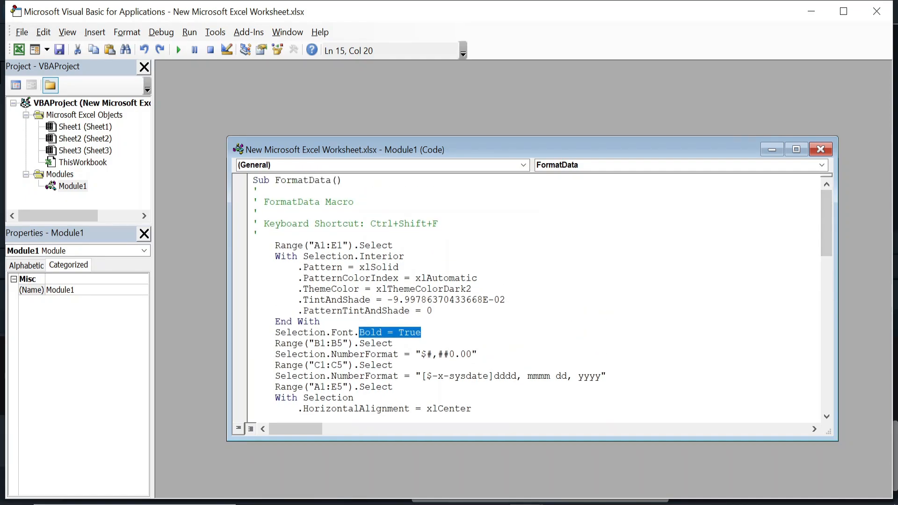
pyautogui.moveTo(274, 245); pyautogui.dragTo(393, 245)
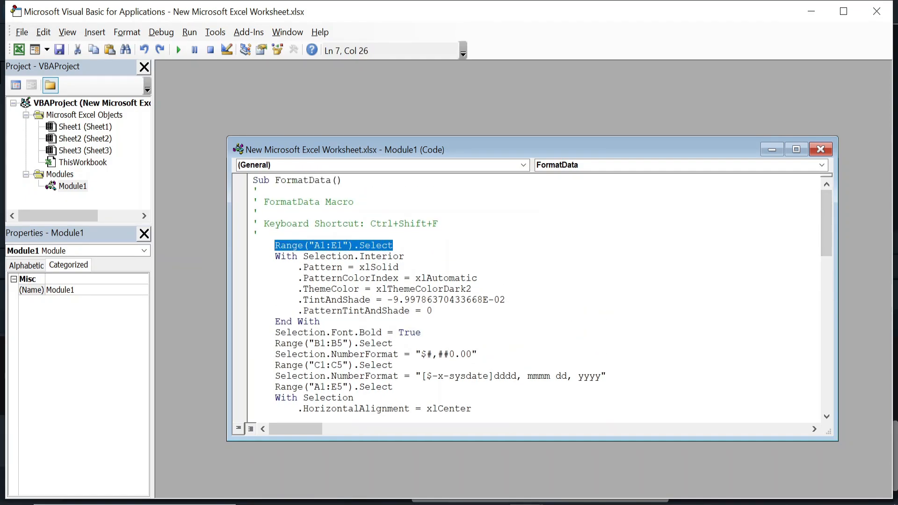
pyautogui.moveTo(421, 332); pyautogui.dragTo(330, 332)
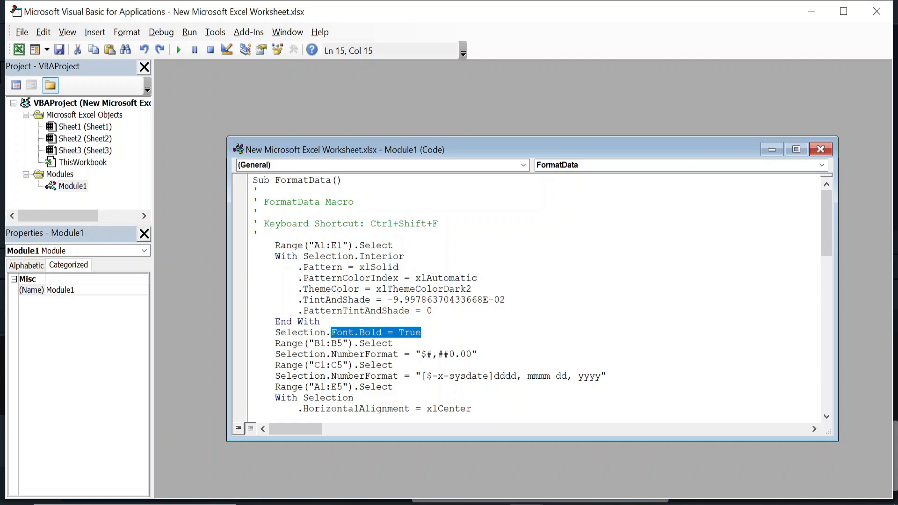
pyautogui.scroll(-2, 832, 234)
pyautogui.click(394, 278)
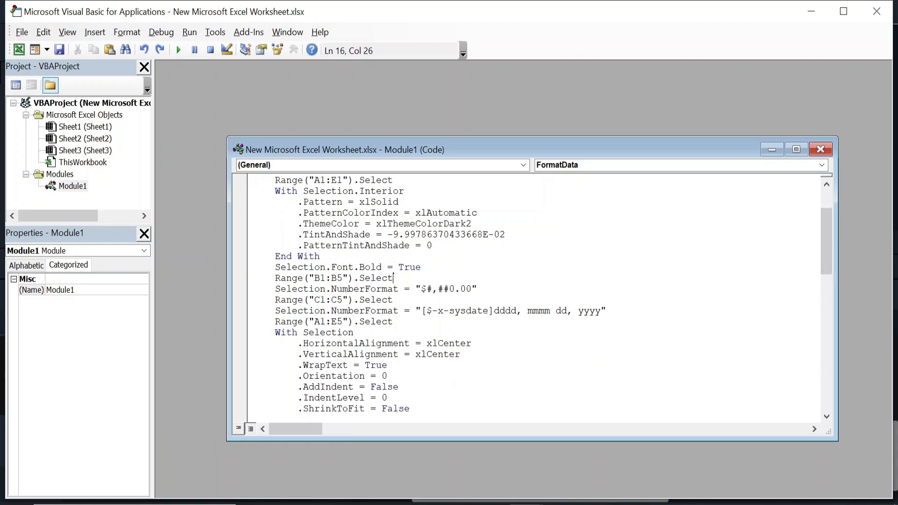
pyautogui.moveTo(393, 277); pyautogui.dragTo(270, 278)
pyautogui.moveTo(477, 288); pyautogui.dragTo(269, 288)
# Add the line ActiveWorkbook.Save below End Sub at the end of the Module1 code
pyautogui.moveTo(823, 249); pyautogui.dragTo(830, 401)
pyautogui.click(253, 398)
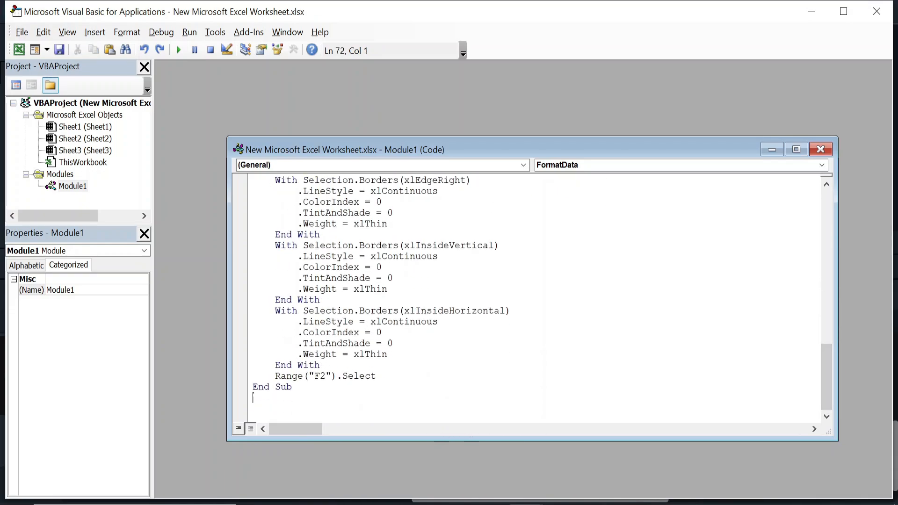
pyautogui.write('ActiveWorkbook.Save')
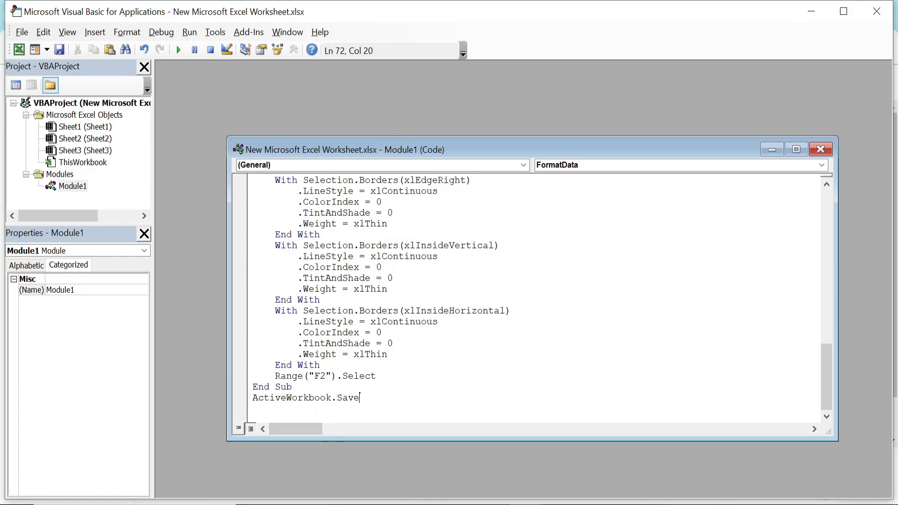
# Save New Microsoft Excel Worksheet.xlsx from the code editor, keeping its VB project
pyautogui.click(22, 32)
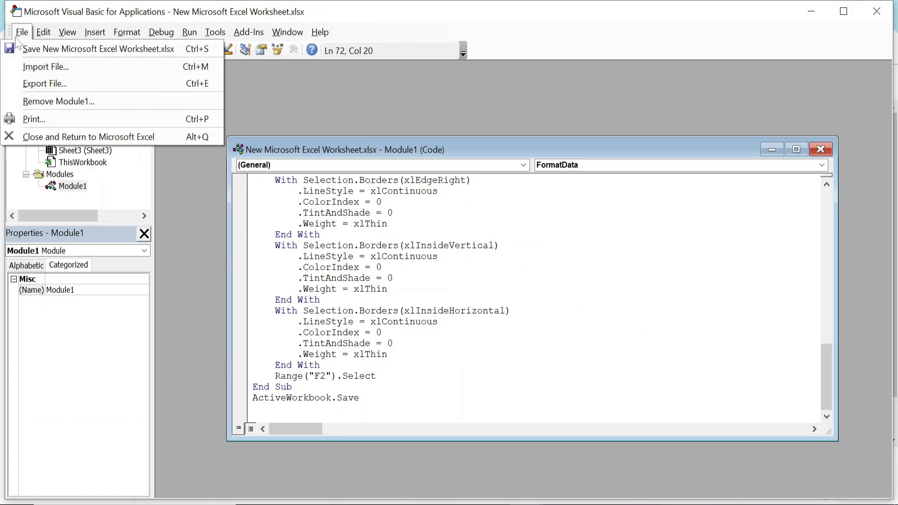
pyautogui.click(59, 51)
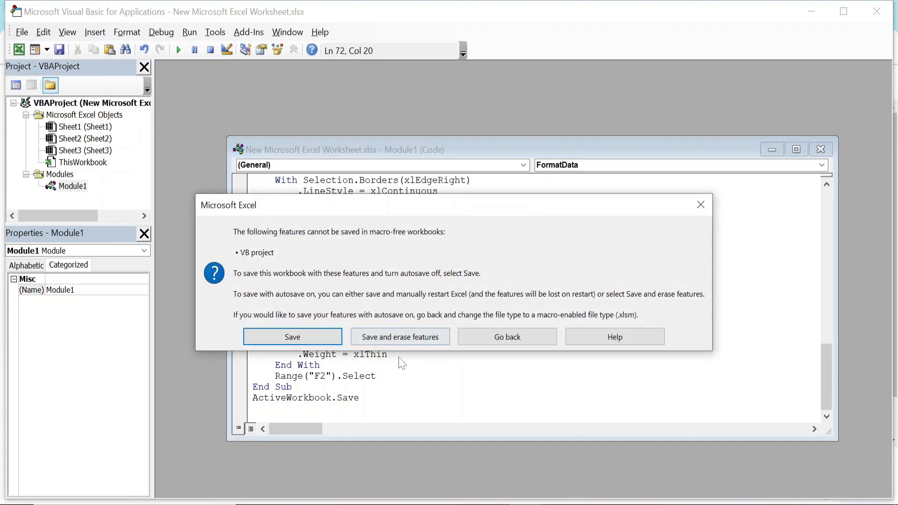
pyautogui.click(327, 337)
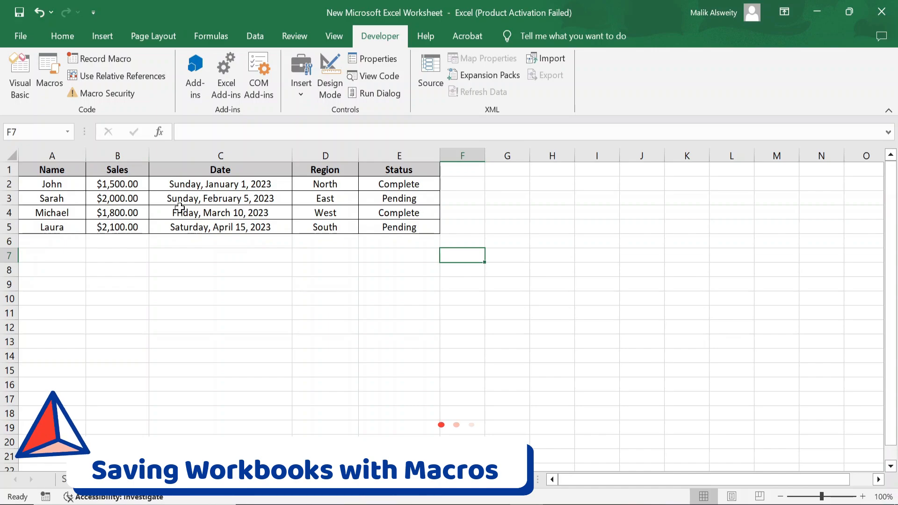
# Save the workbook as an Excel Macro-Enabled Workbook named New Microsoft Excel Worksheet in the "in progress" folder
pyautogui.click(21, 37)
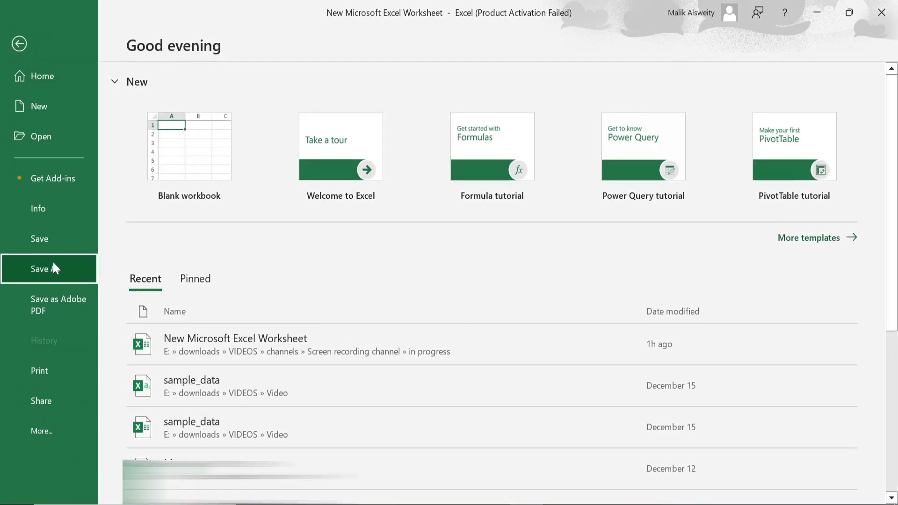
pyautogui.click(52, 260)
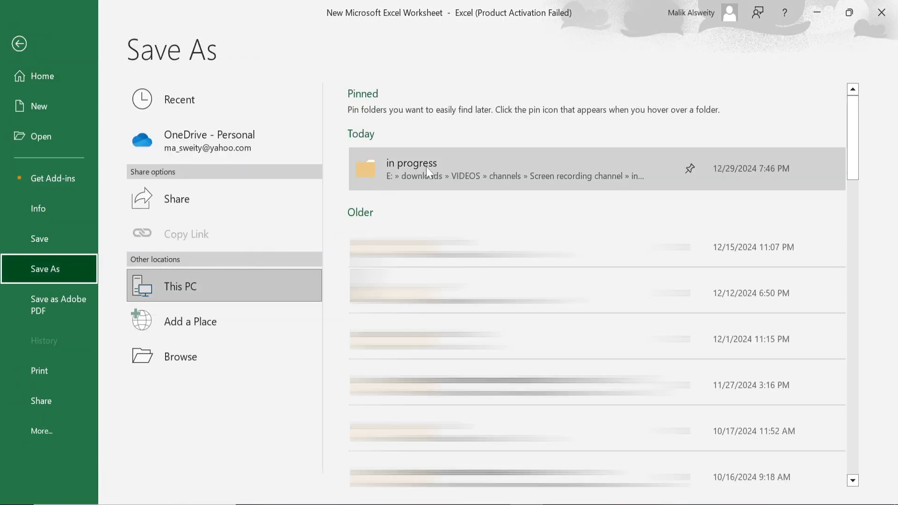
pyautogui.click(425, 167)
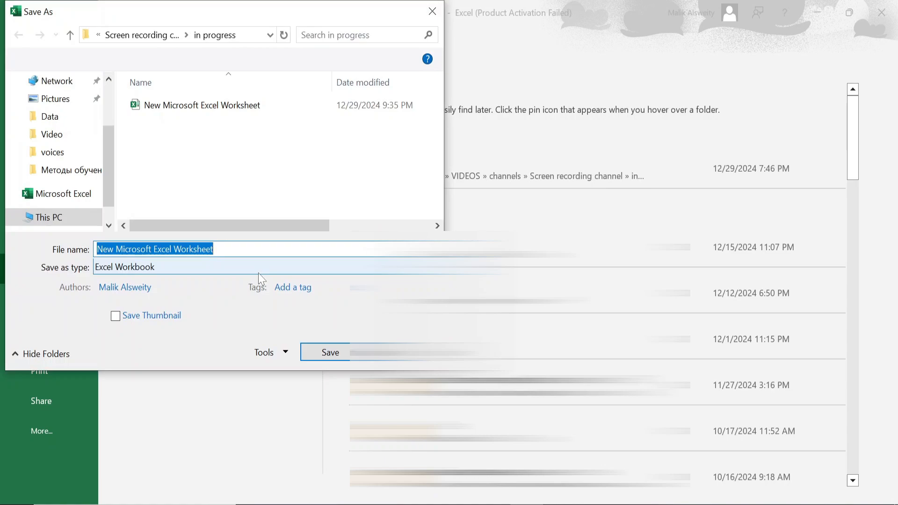
pyautogui.click(258, 266)
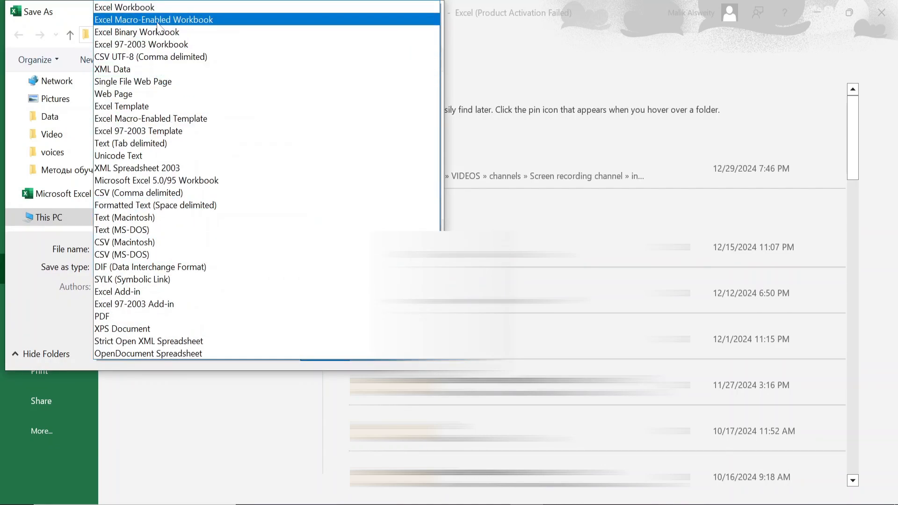
pyautogui.click(159, 20)
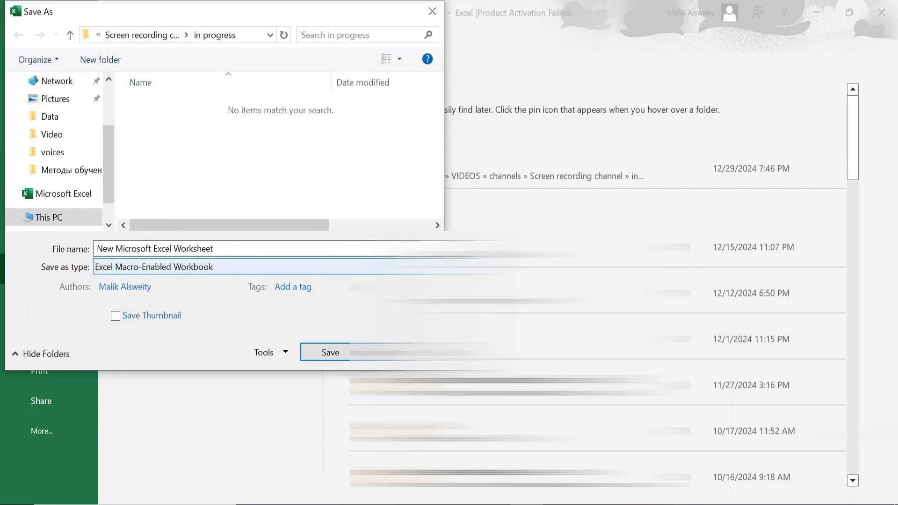
pyautogui.click(324, 353)
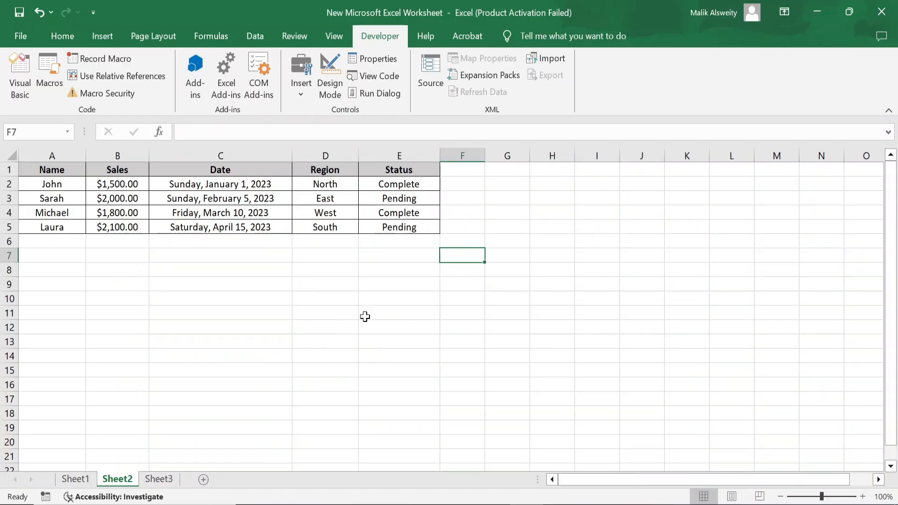